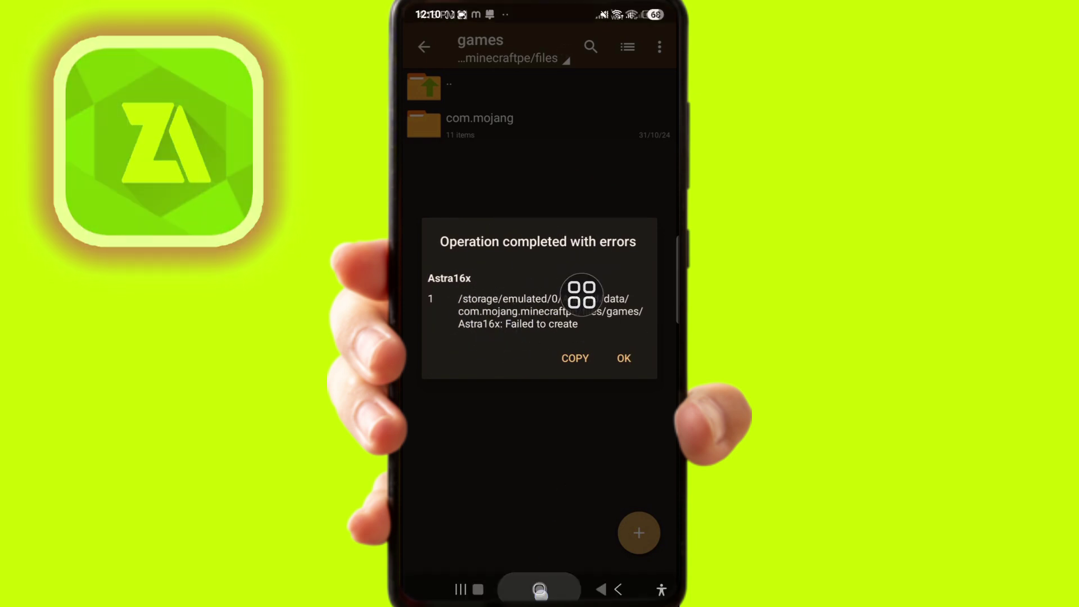
# Step: Open Settings > Apps and search the installed apps for 'za' to show ZArchiver
pyautogui.click(539, 590)
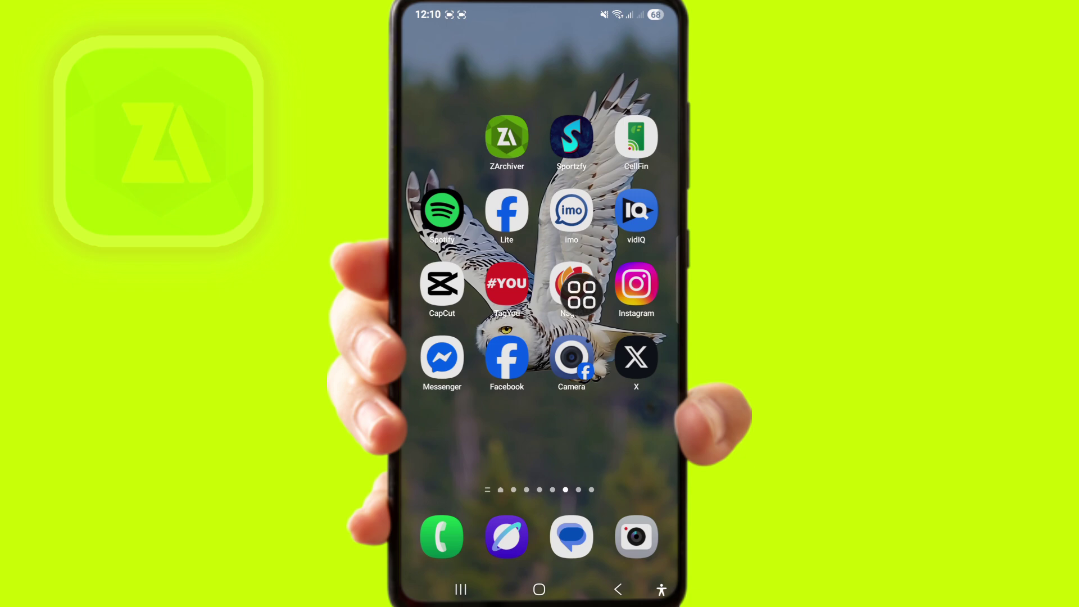
pyautogui.moveTo(632, 253); pyautogui.dragTo(439, 253)
pyautogui.moveTo(633, 337); pyautogui.dragTo(438, 337)
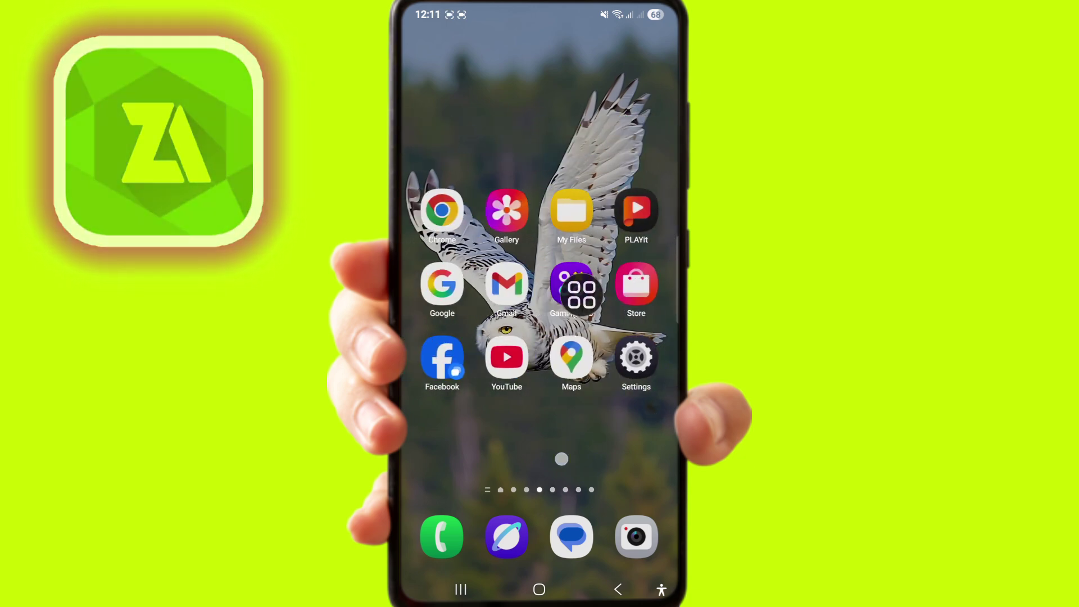
pyautogui.click(636, 365)
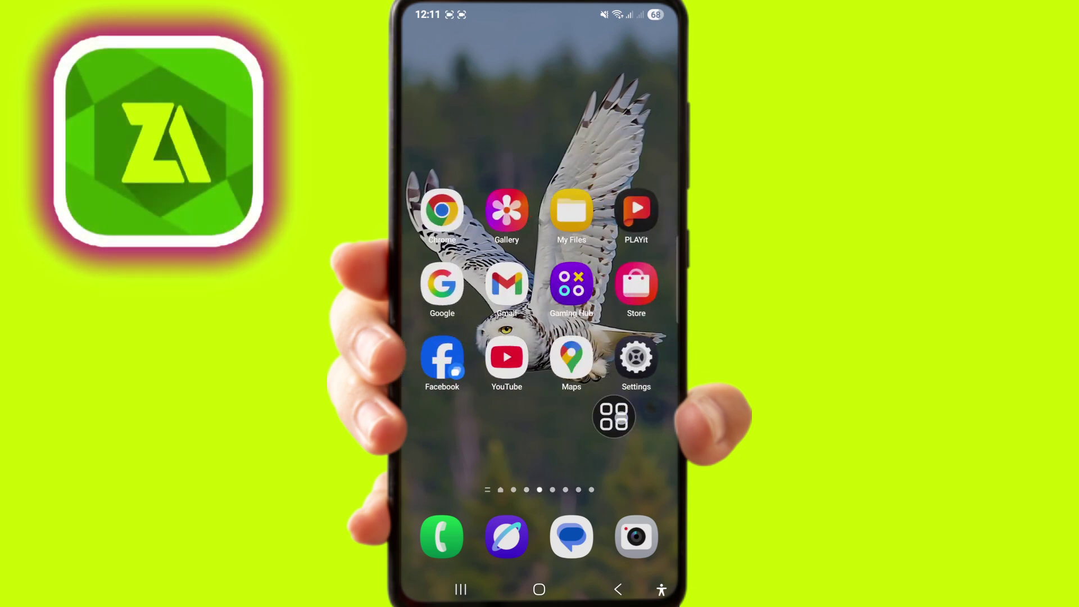
pyautogui.scroll(-5, 540, 380)
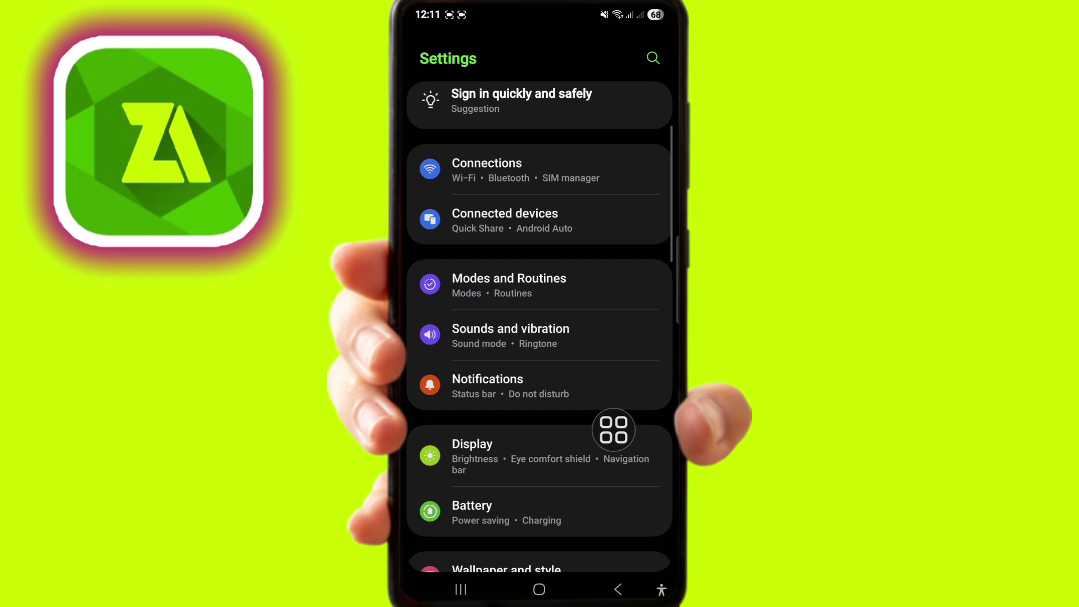
pyautogui.scroll(-5, 540, 380)
pyautogui.scroll(-5, 540, 380)
pyautogui.scroll(-3, 539, 380)
pyautogui.scroll(-1, 540, 337)
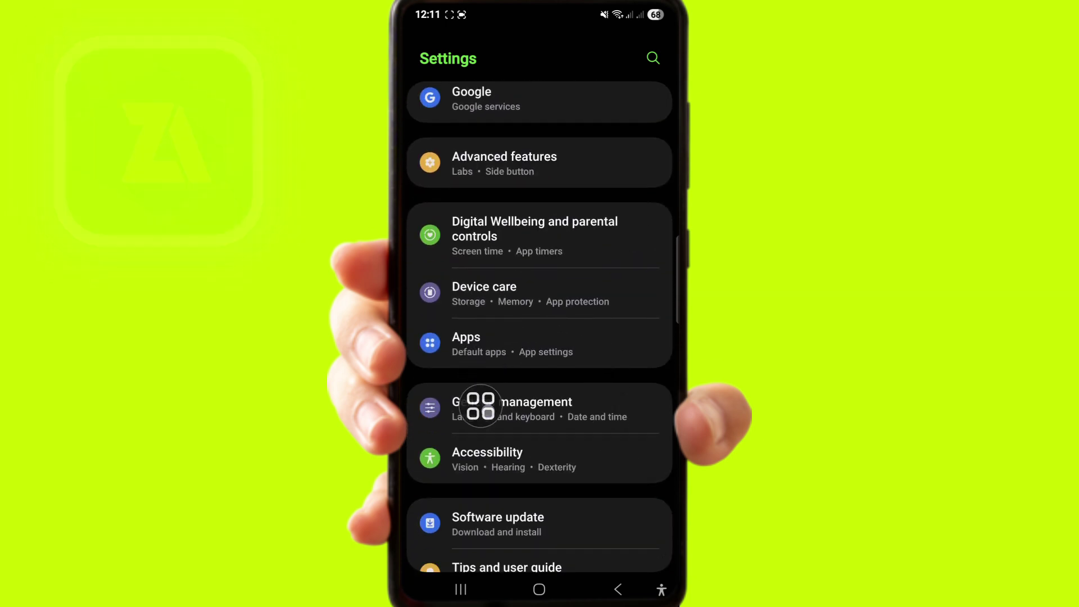
pyautogui.click(495, 341)
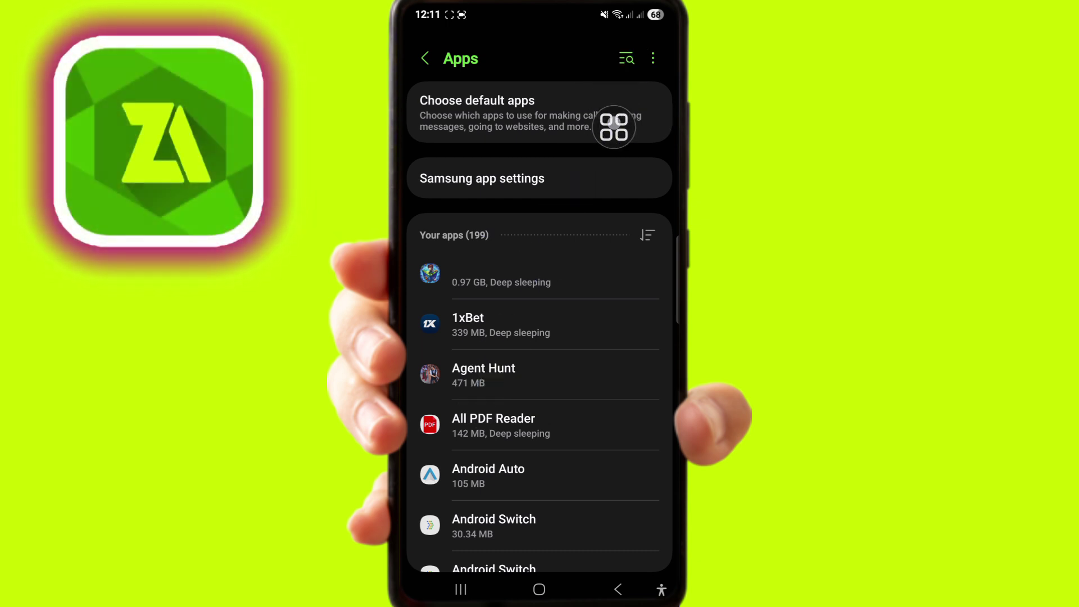
pyautogui.click(627, 58)
pyautogui.write('za')
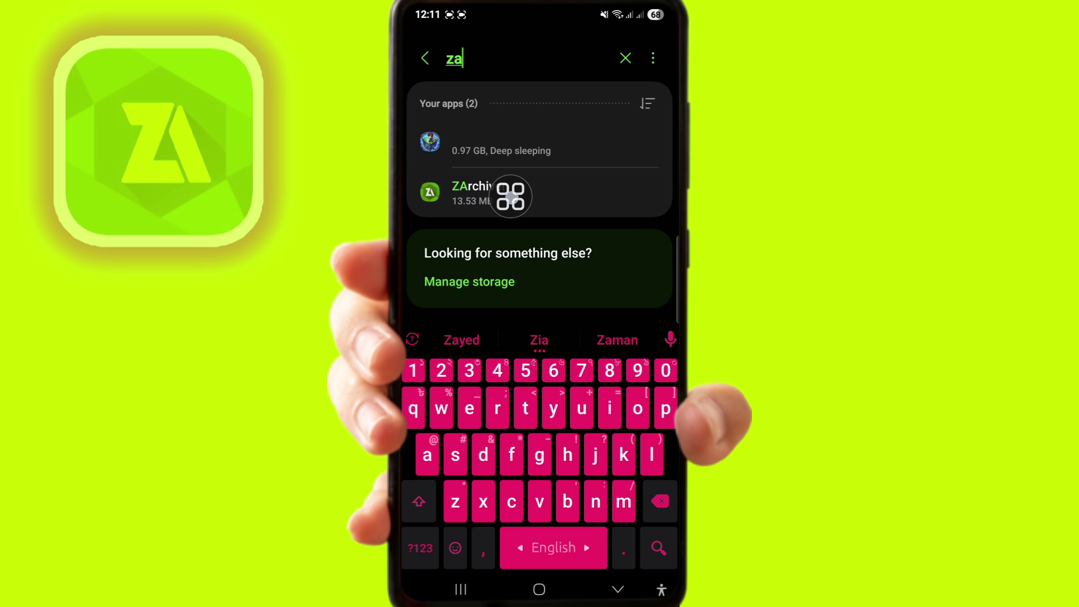
# Step: Delete ZArchiver's app data from its Storage page so it reads 0 B
pyautogui.click(510, 196)
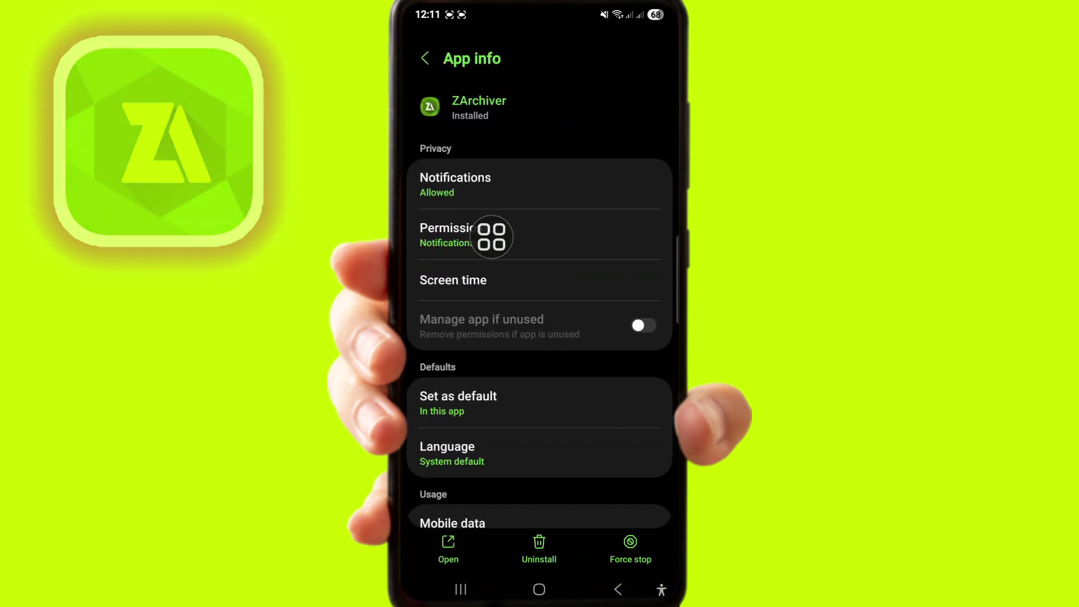
pyautogui.scroll(-8, 491, 236)
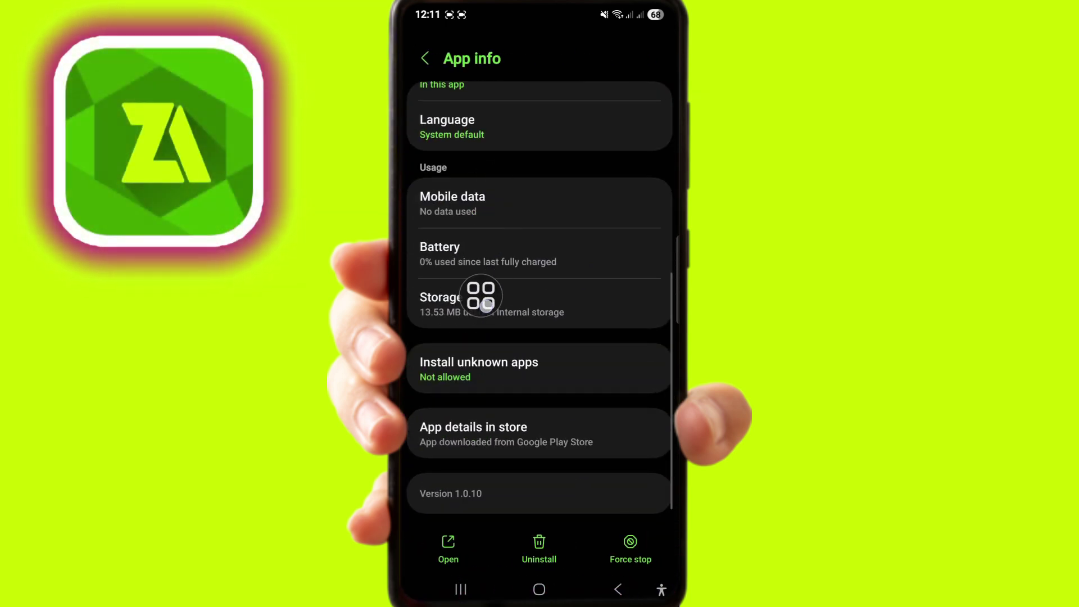
pyautogui.click(473, 303)
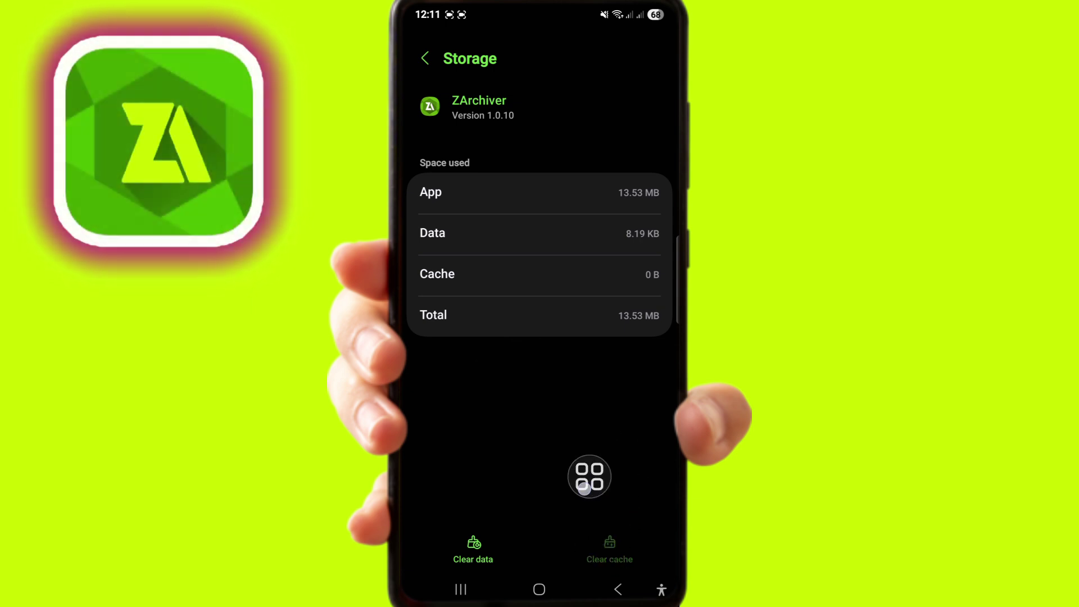
pyautogui.click(473, 549)
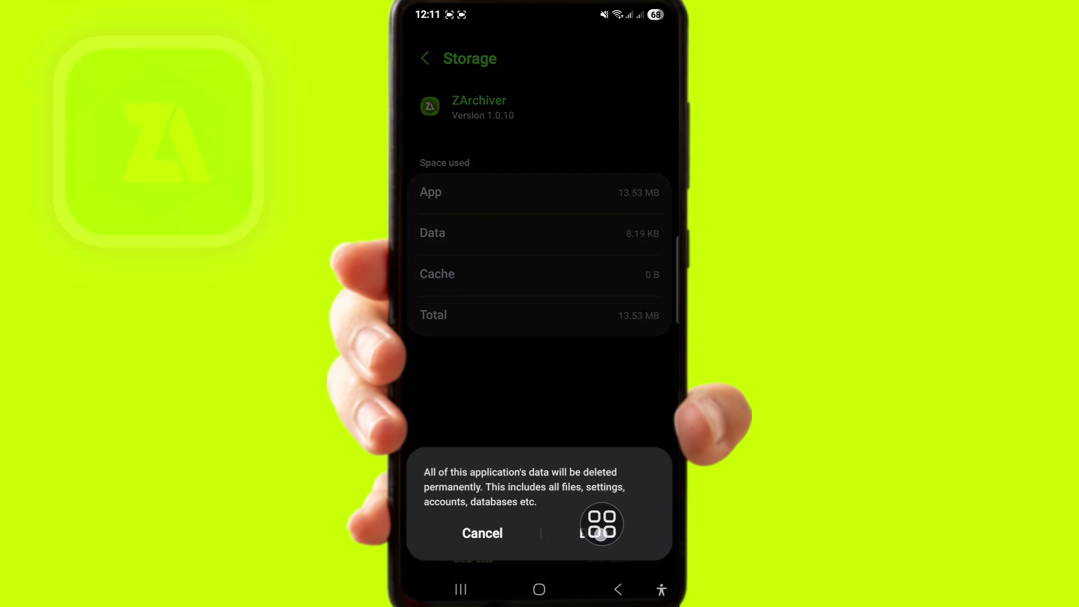
pyautogui.click(601, 532)
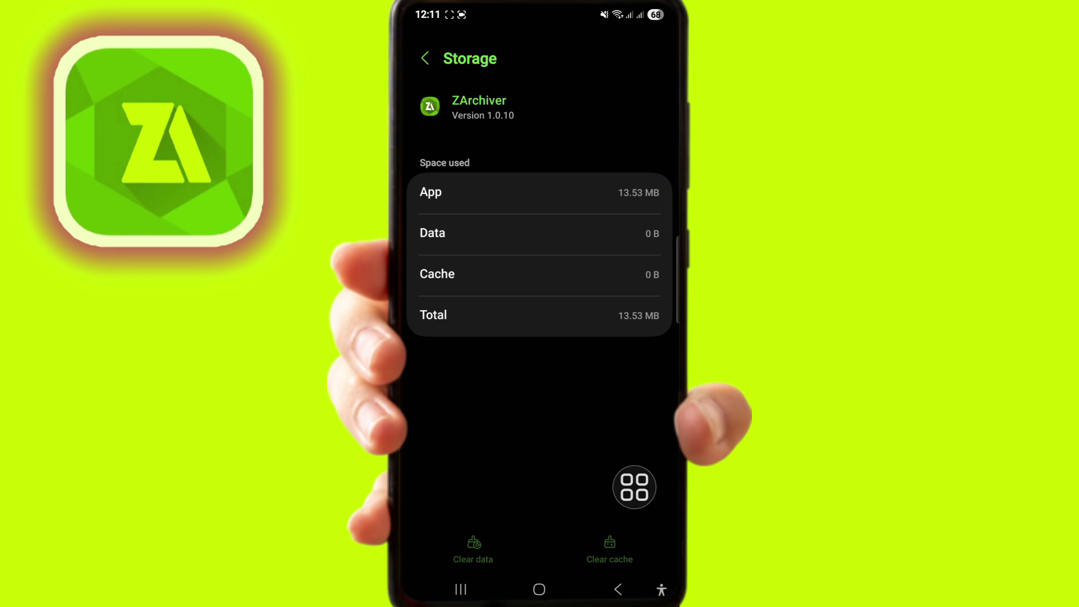
pyautogui.click(618, 589)
pyautogui.scroll(5, 574, 337)
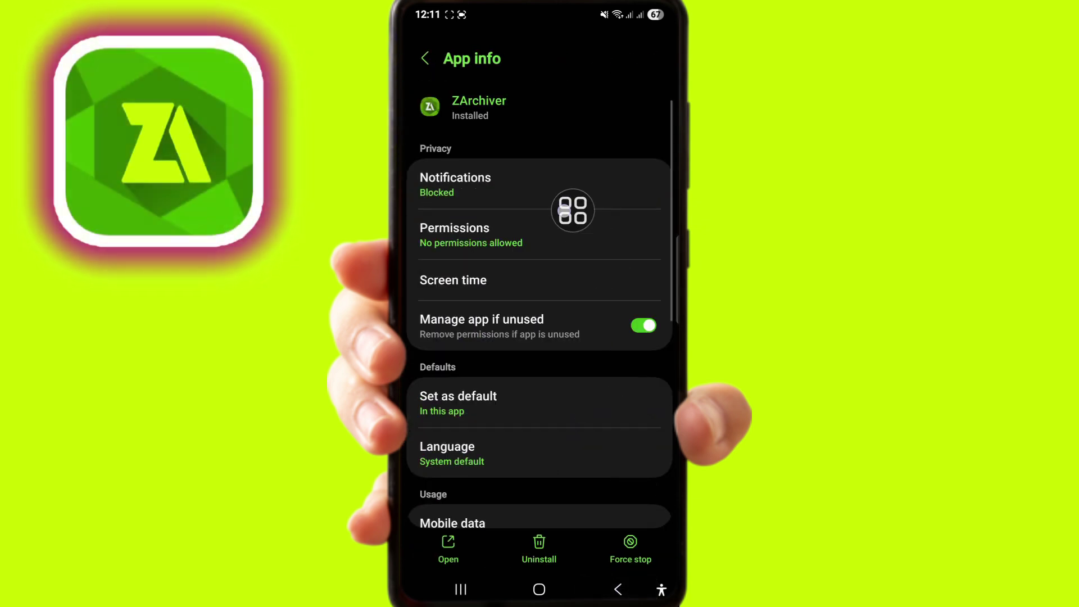
# Step: Switch on Allow notifications in ZArchiver's Permissions, then return to the home screen
pyautogui.click(507, 236)
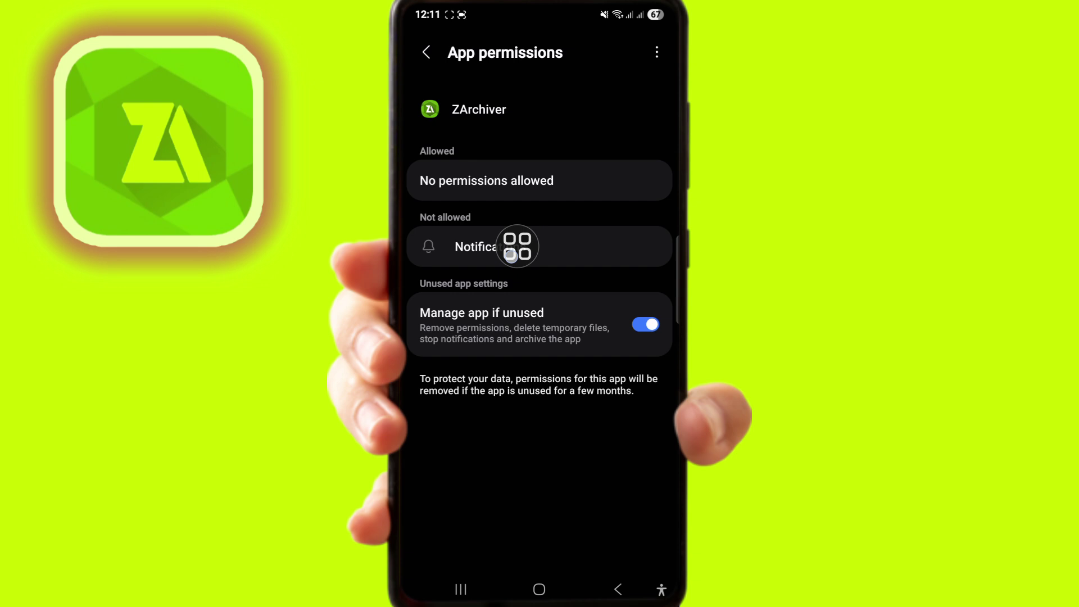
pyautogui.click(506, 253)
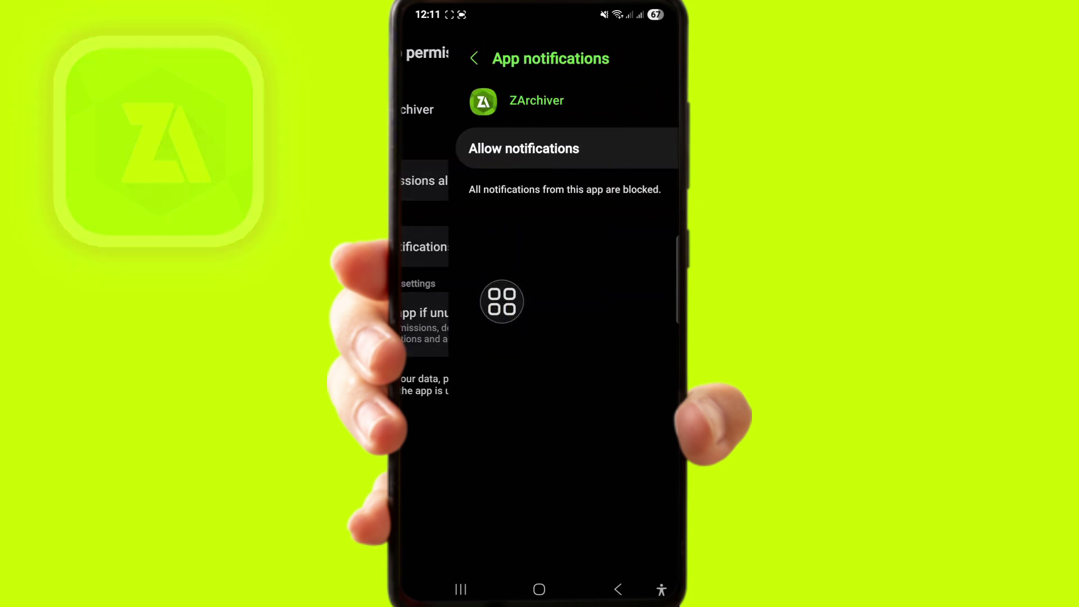
pyautogui.click(640, 149)
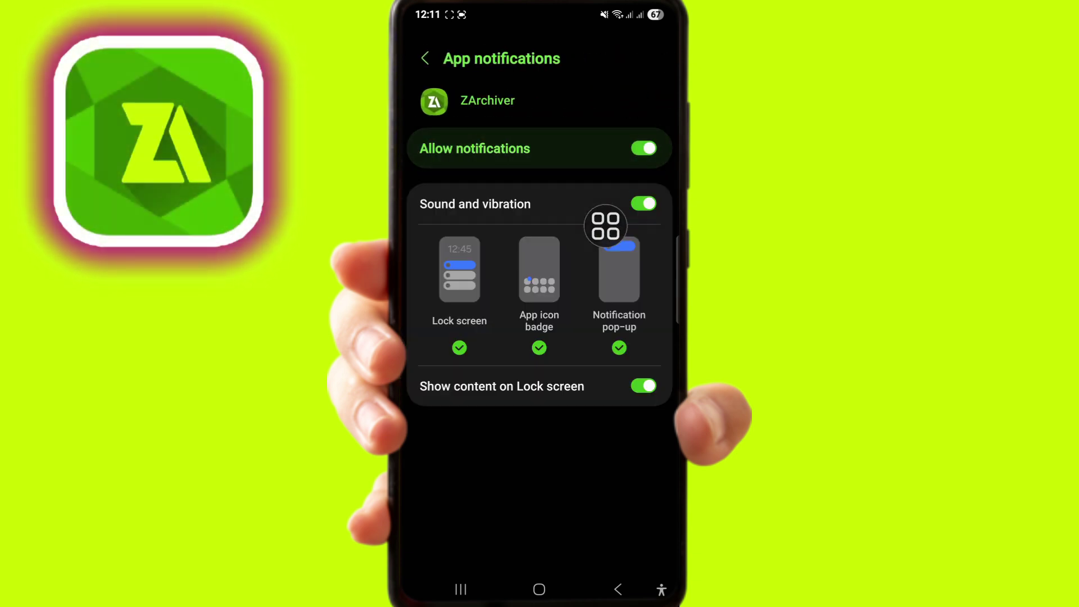
pyautogui.click(617, 590)
pyautogui.press('Home')
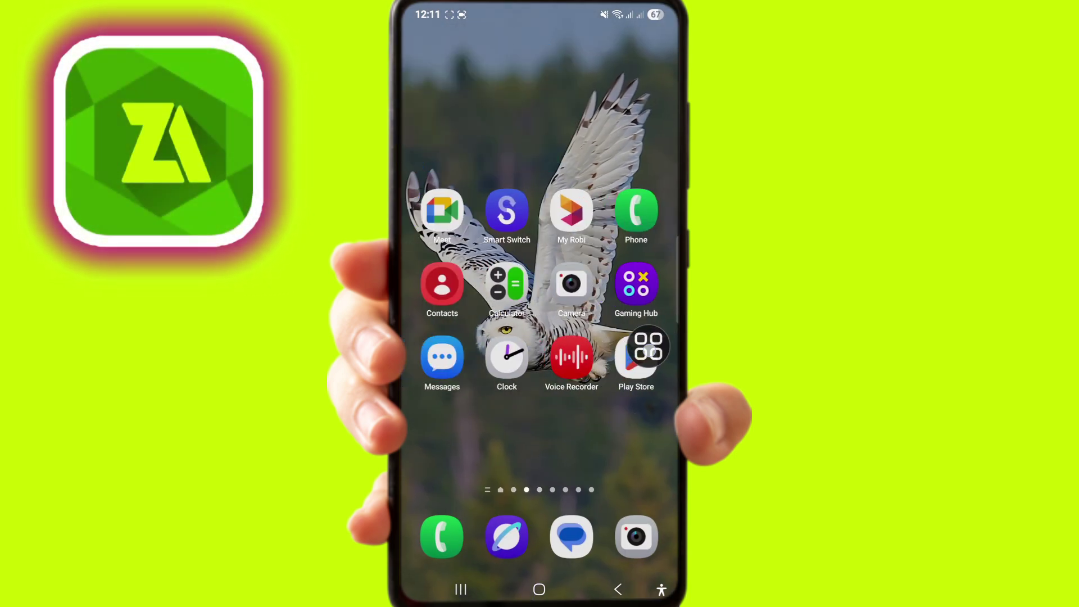
# Step: Search the Play Store for 'zarchiver' and open its installed app page
pyautogui.click(641, 358)
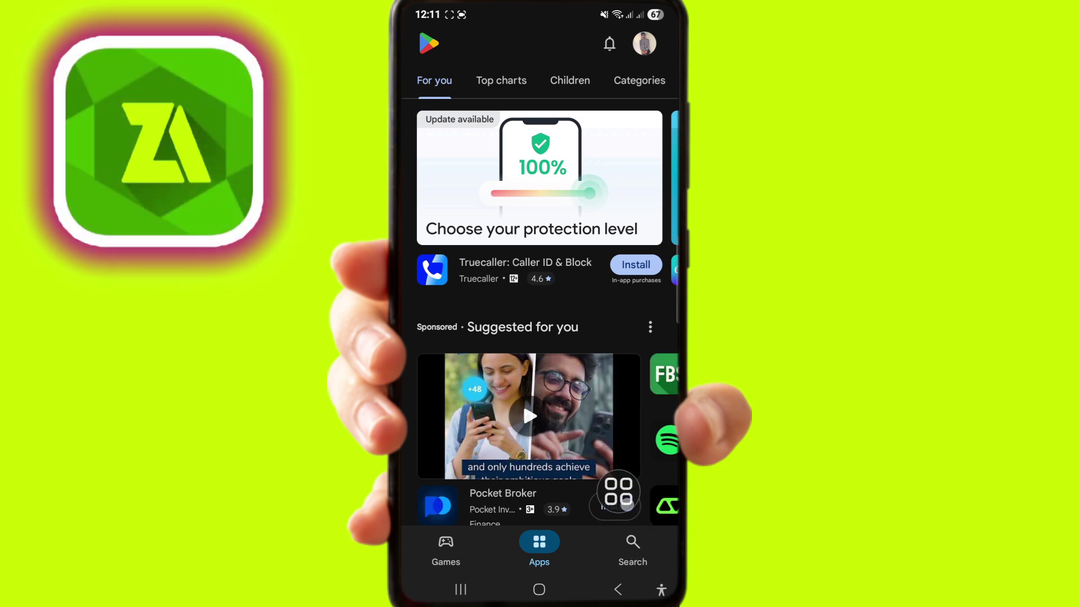
pyautogui.click(633, 548)
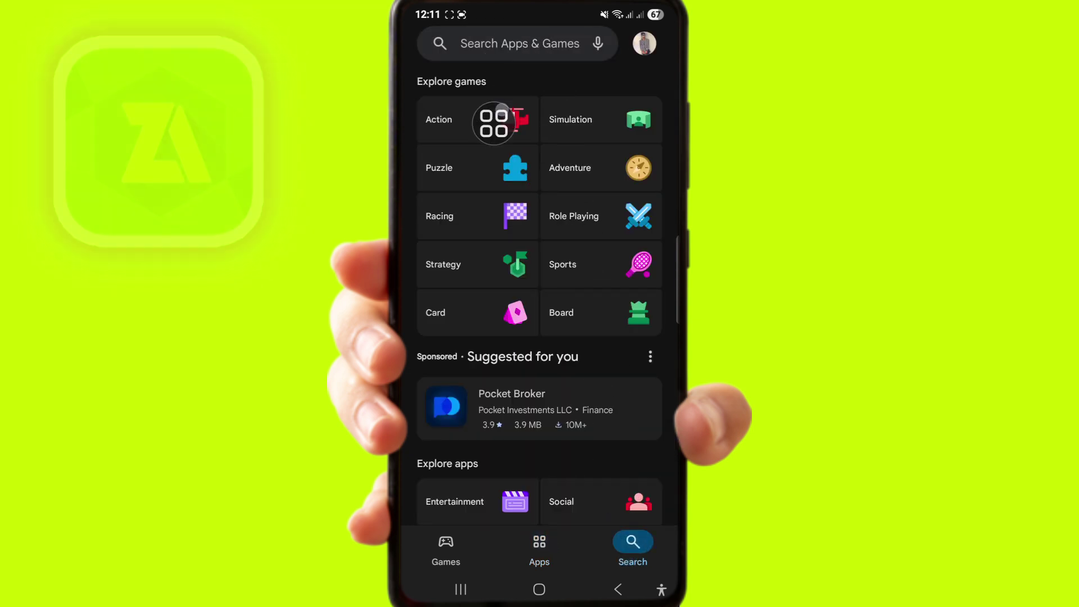
pyautogui.click(519, 43)
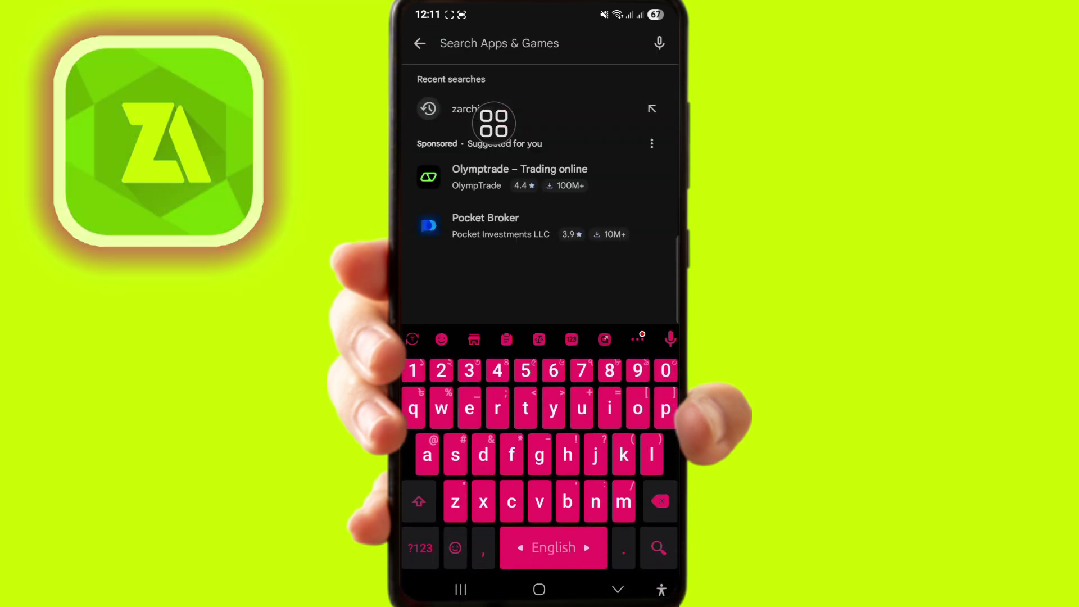
pyautogui.write('Za')
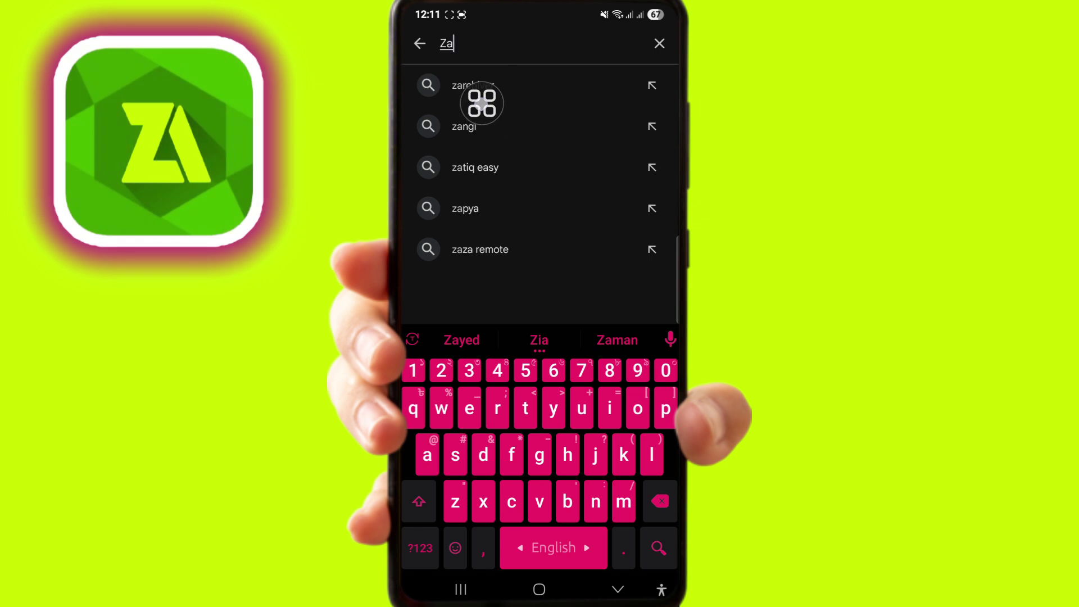
pyautogui.click(472, 86)
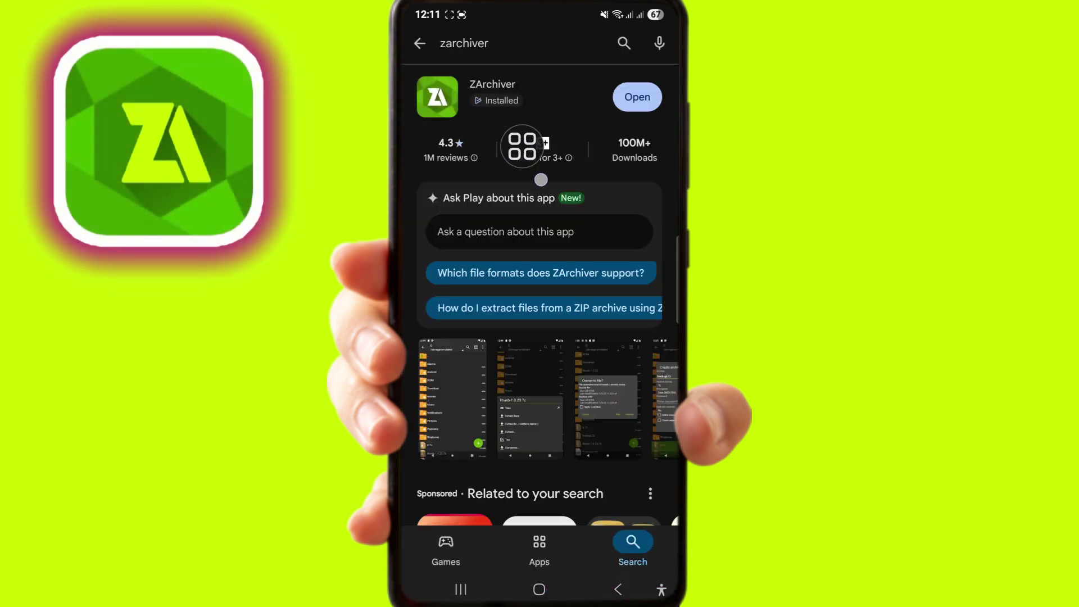
pyautogui.click(437, 97)
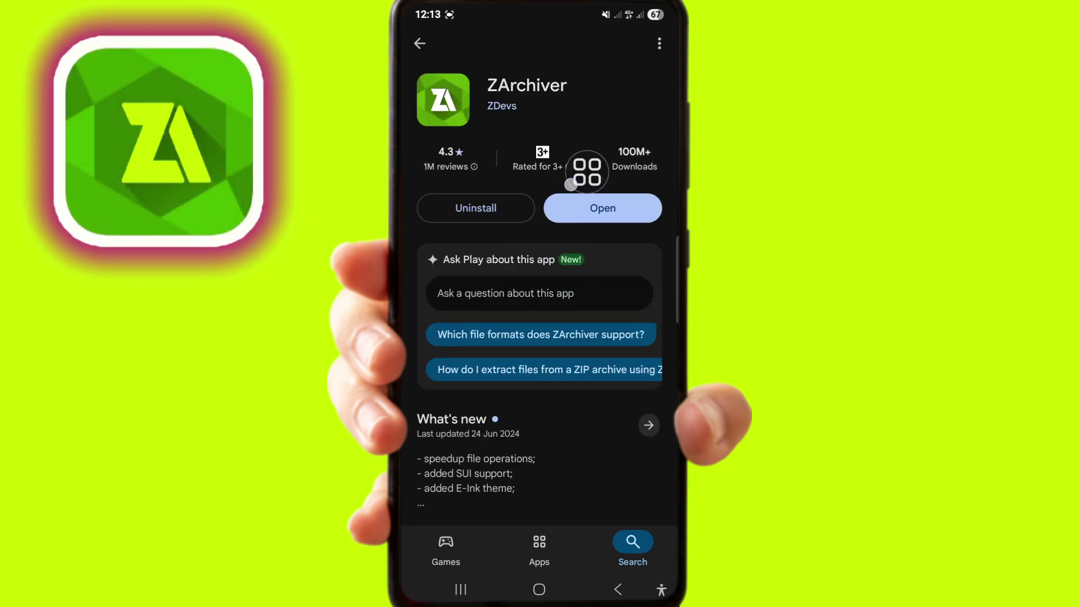
# Step: Restart the phone from the Quick settings power menu, then swipe to ZArchiver's page
pyautogui.click(539, 589)
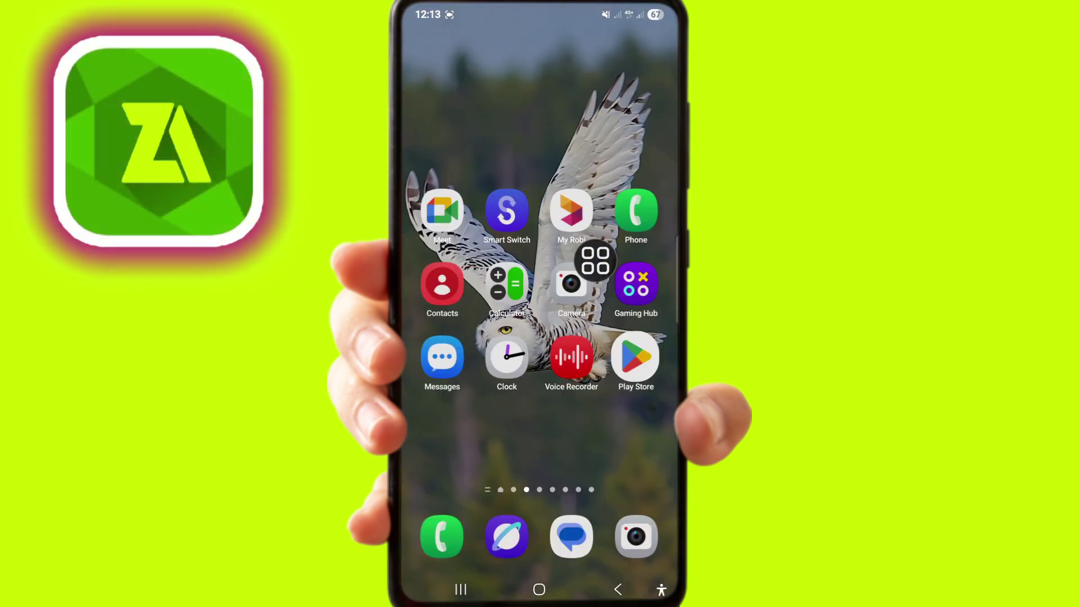
pyautogui.moveTo(596, 35); pyautogui.dragTo(596, 337)
pyautogui.click(625, 46)
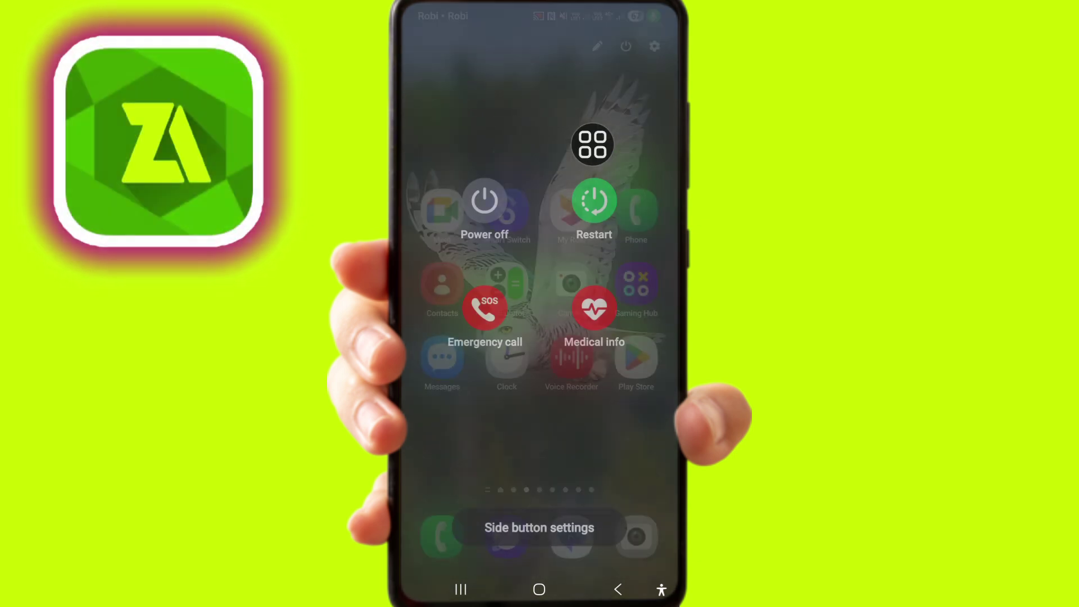
pyautogui.click(595, 202)
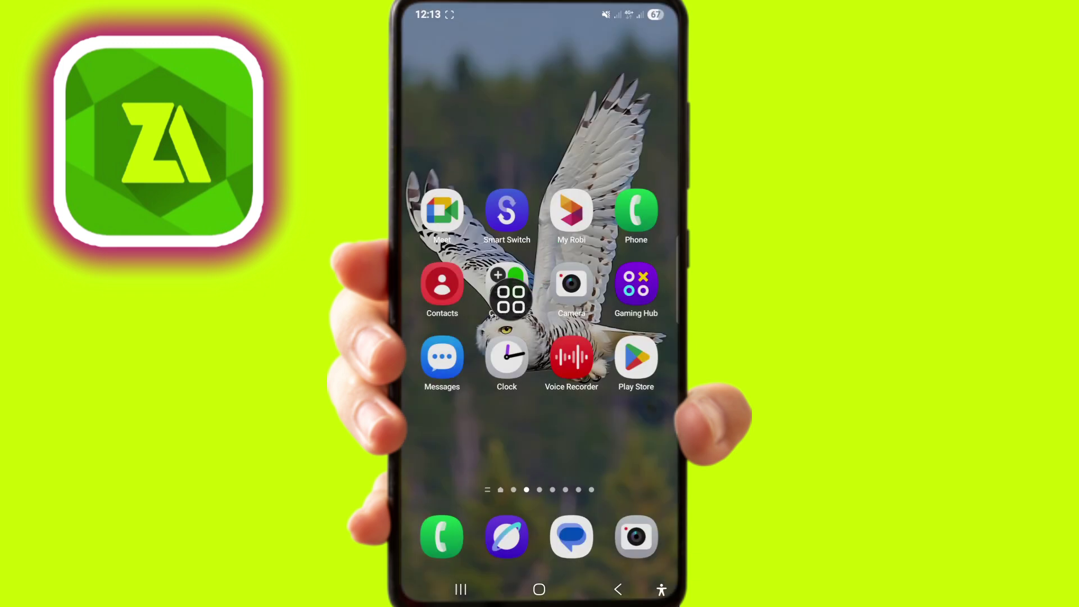
pyautogui.moveTo(607, 338); pyautogui.dragTo(438, 337)
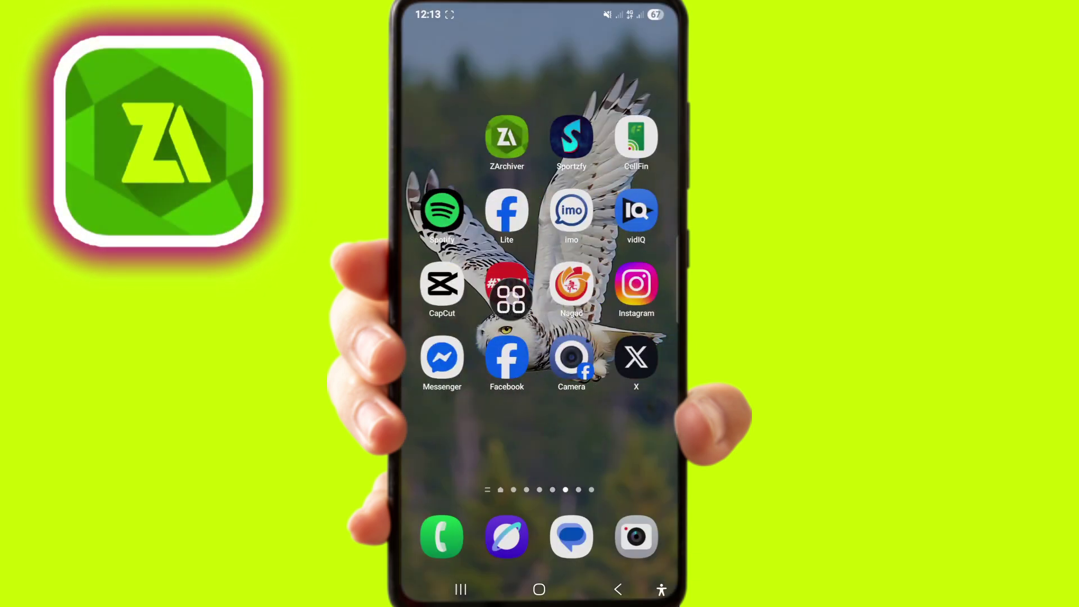
# Step: Launch ZArchiver, dismiss the tips dialog, and copy the Messenger folder in Movies
pyautogui.click(507, 139)
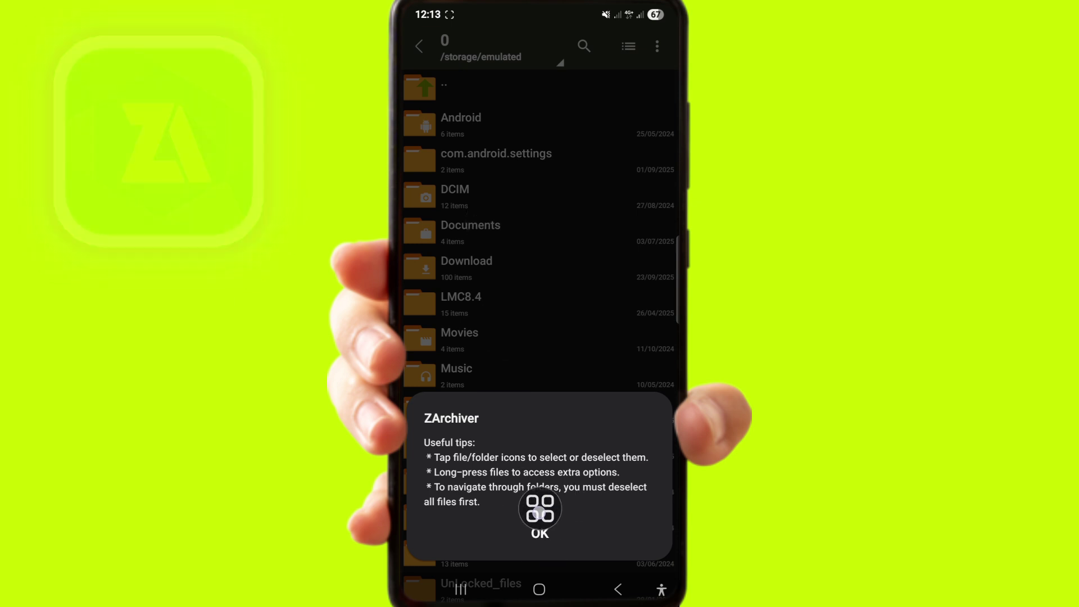
pyautogui.click(540, 533)
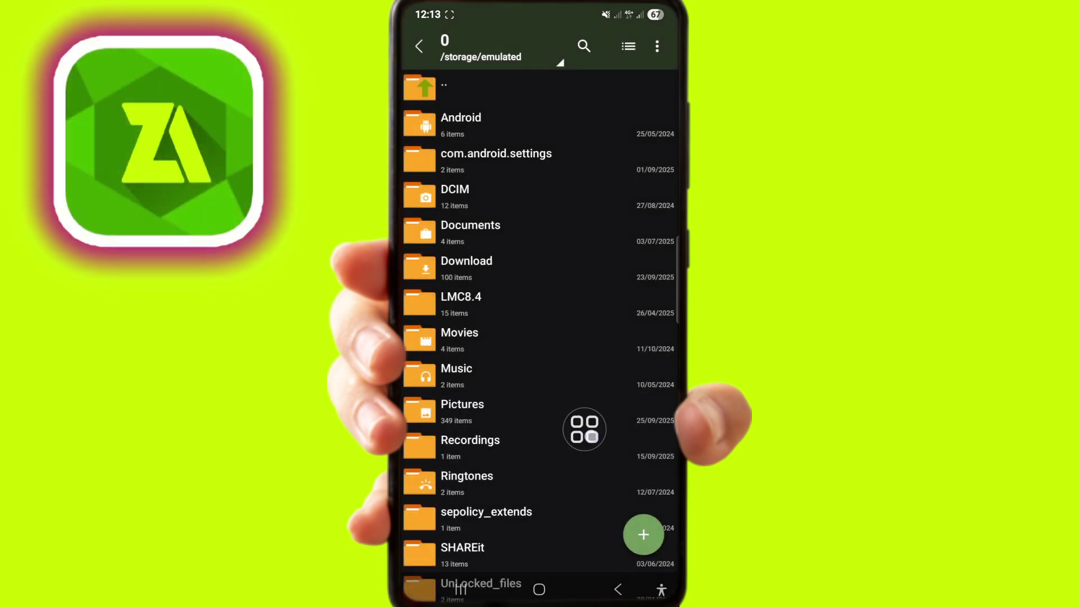
pyautogui.click(497, 336)
pyautogui.click(510, 196)
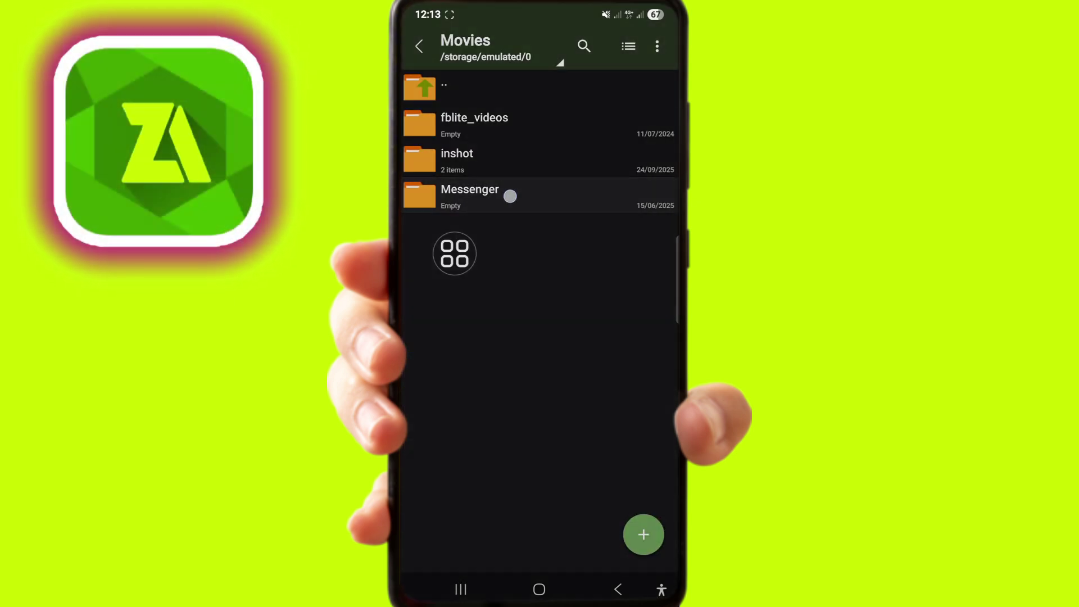
pyautogui.click(469, 423)
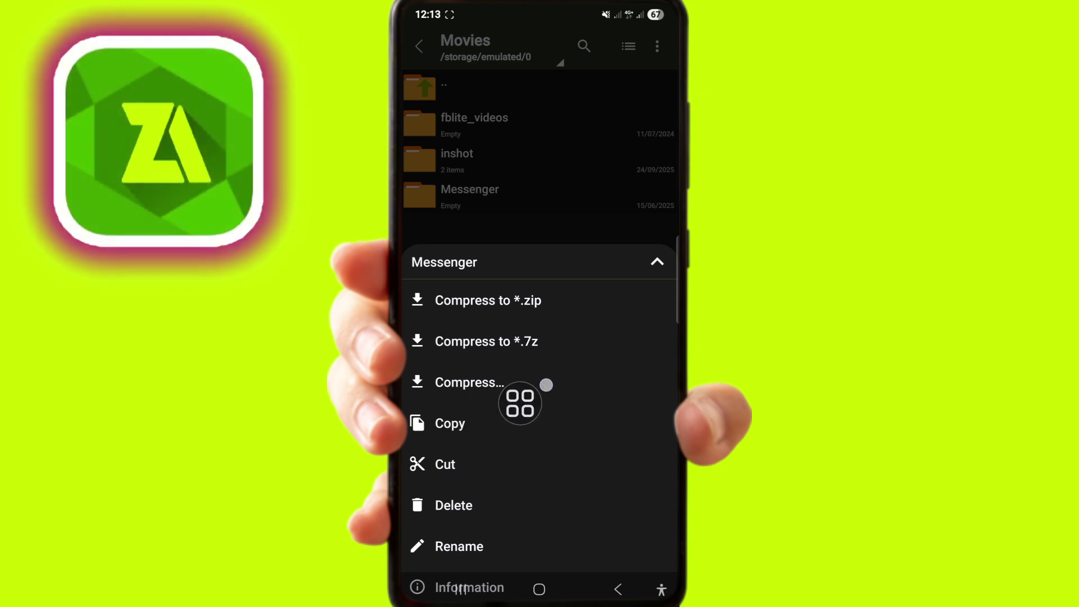